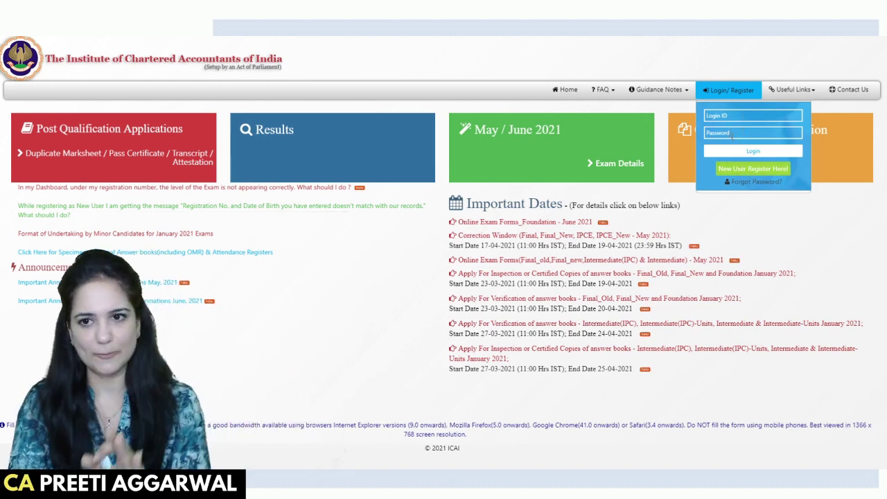
Open the new user registration form from the Login/Register menu.
{"action": "mouse_move", "coordinate": [714, 97]}
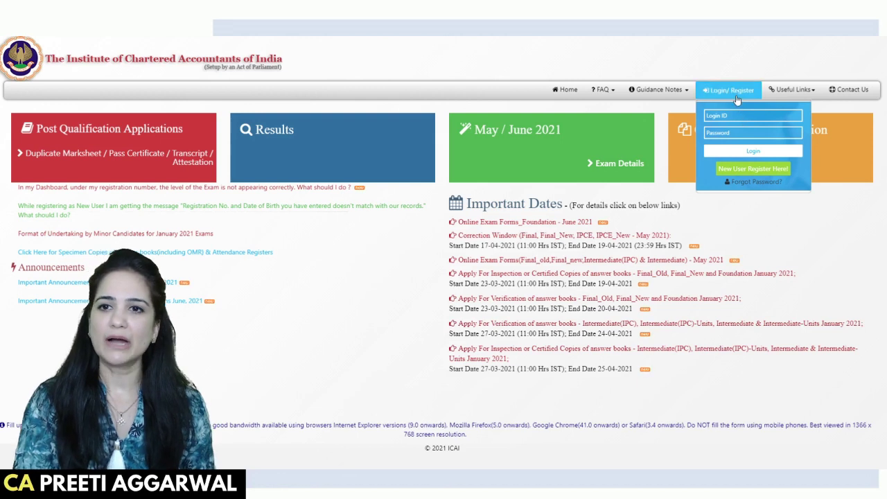
{"action": "left_click", "coordinate": [750, 170]}
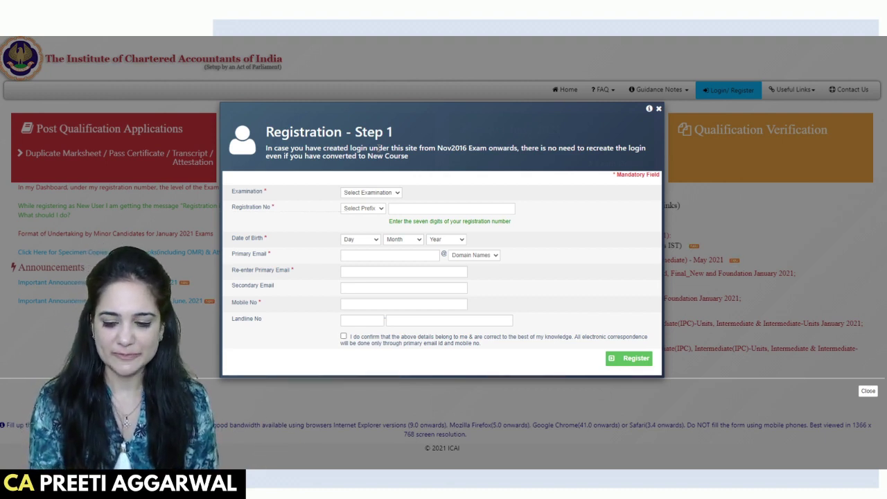
Set Examination to Foundation and prefix WRO, and enter the seven-digit registration number.
{"action": "left_click", "coordinate": [370, 218]}
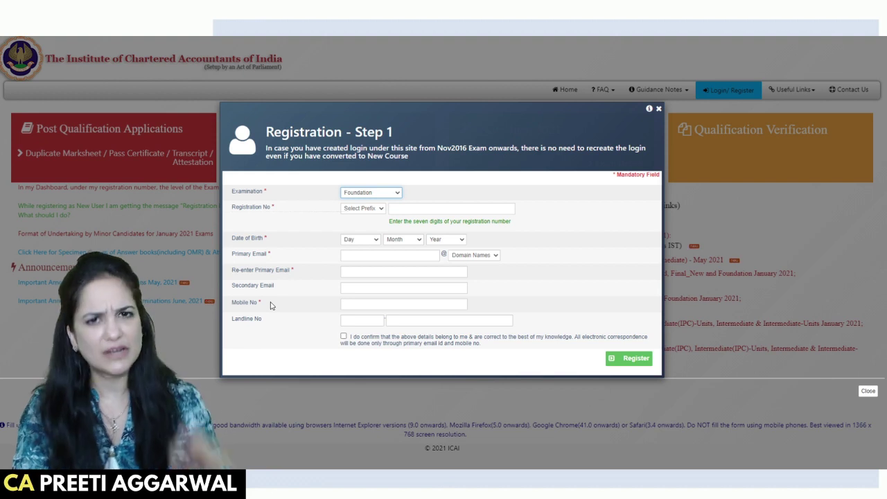
{"action": "left_click", "coordinate": [375, 210]}
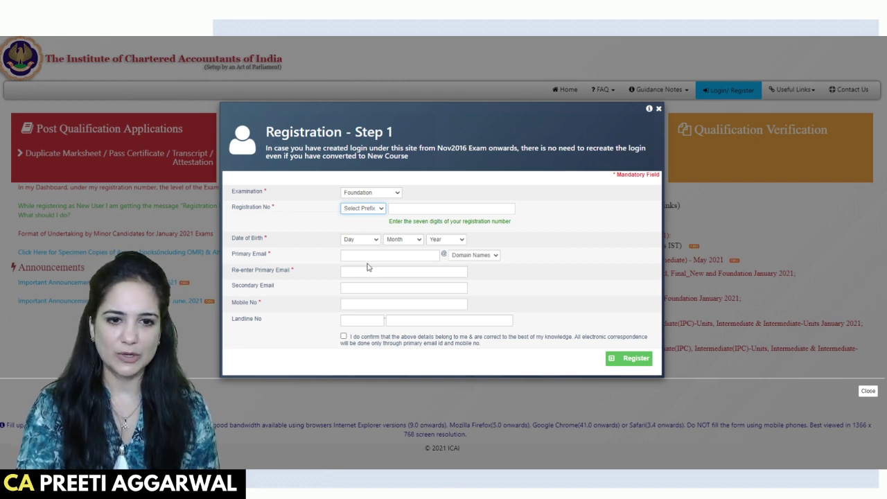
{"action": "key", "text": "w"}
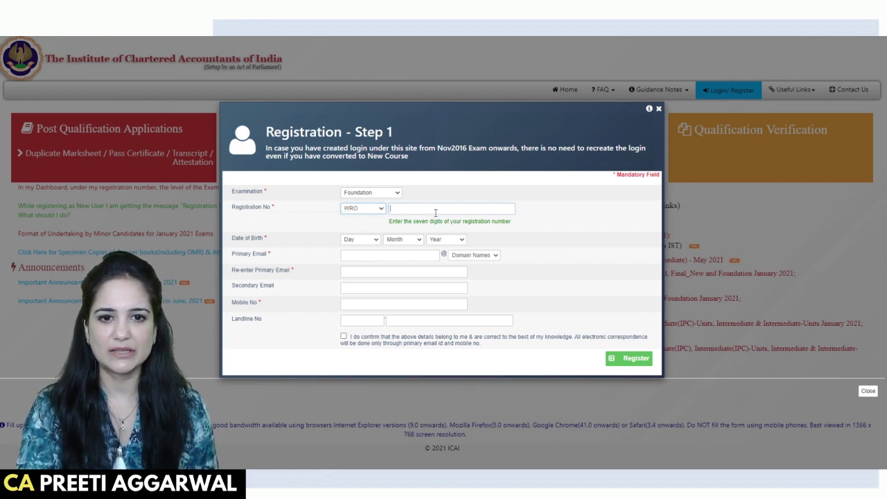
{"action": "left_click", "coordinate": [435, 212]}
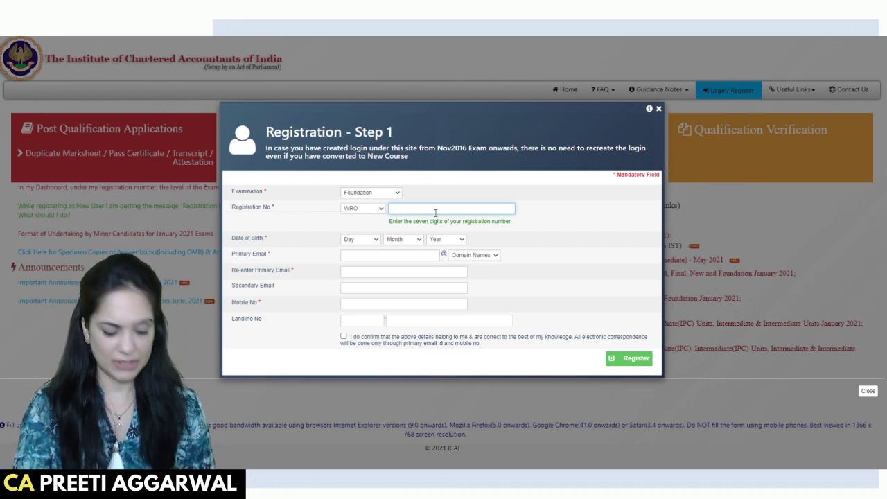
{"action": "type", "text": "1234567"}
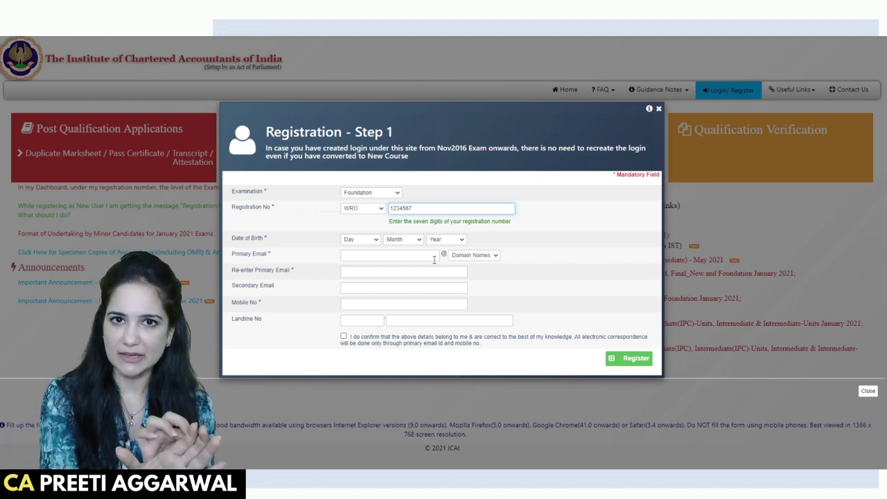
{"action": "left_click", "coordinate": [472, 261]}
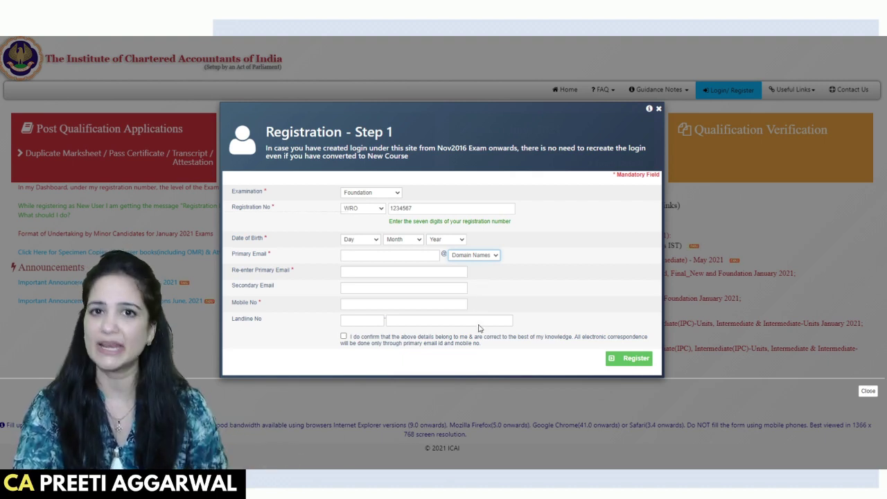
{"action": "left_click", "coordinate": [397, 260]}
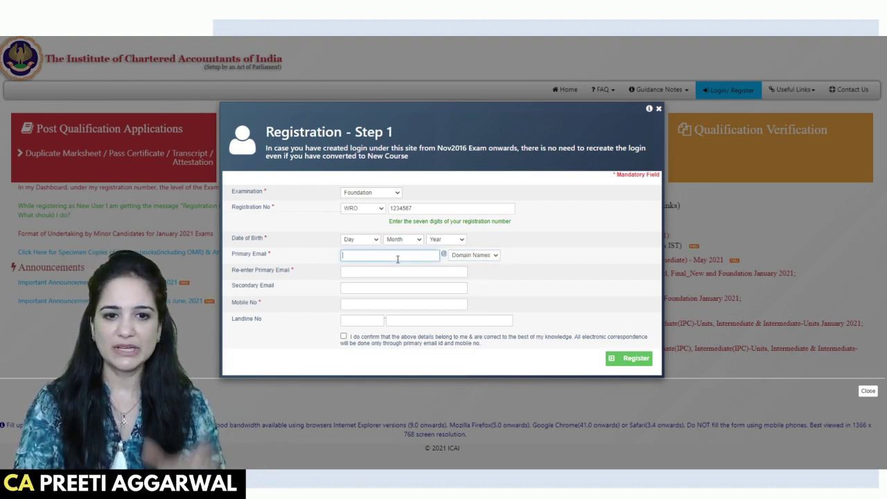
{"action": "left_click", "coordinate": [503, 239]}
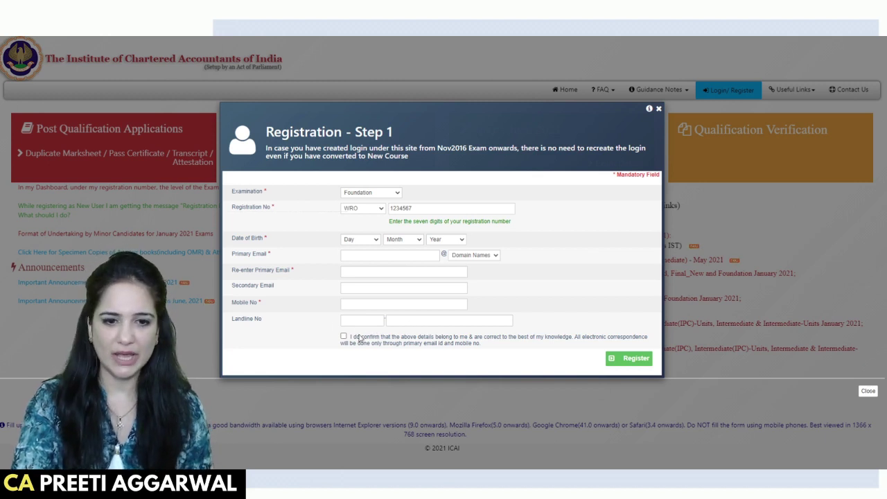
Confirm the entered details are correct and register the Step 1 profile.
{"action": "left_click", "coordinate": [343, 337]}
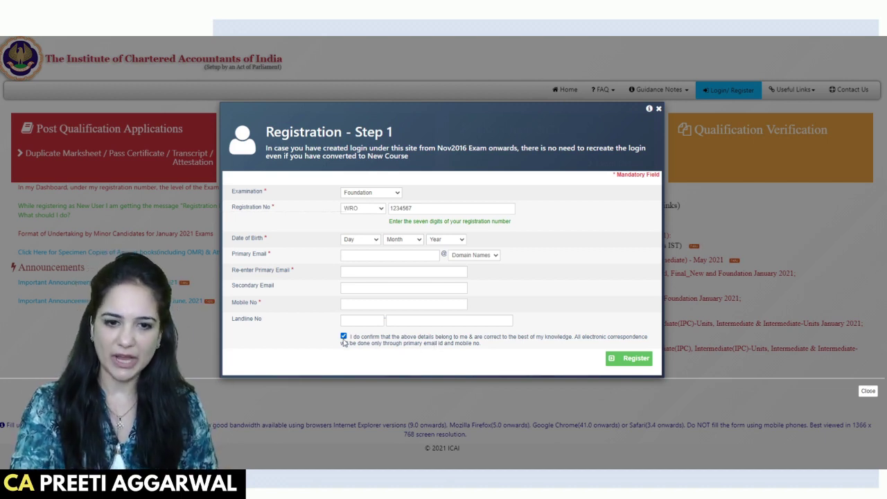
{"action": "left_click", "coordinate": [631, 365]}
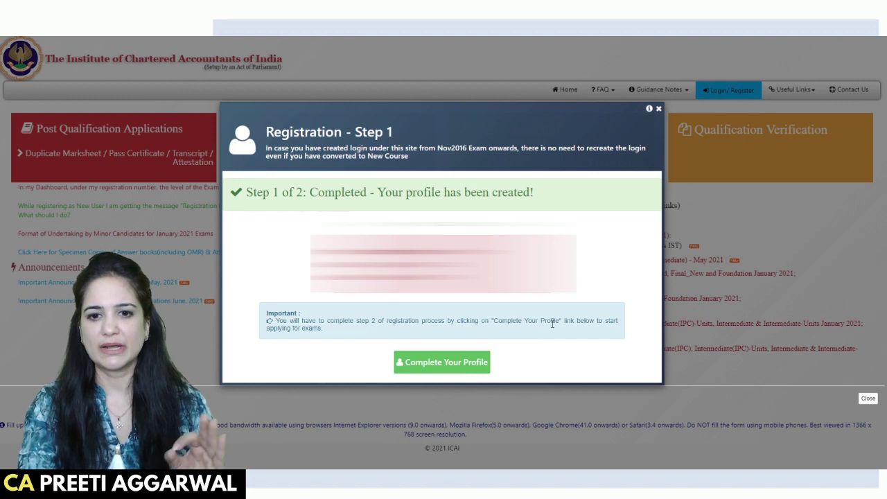
Continue to Registration Step 2 via Complete Your Profile.
{"action": "left_click", "coordinate": [452, 370]}
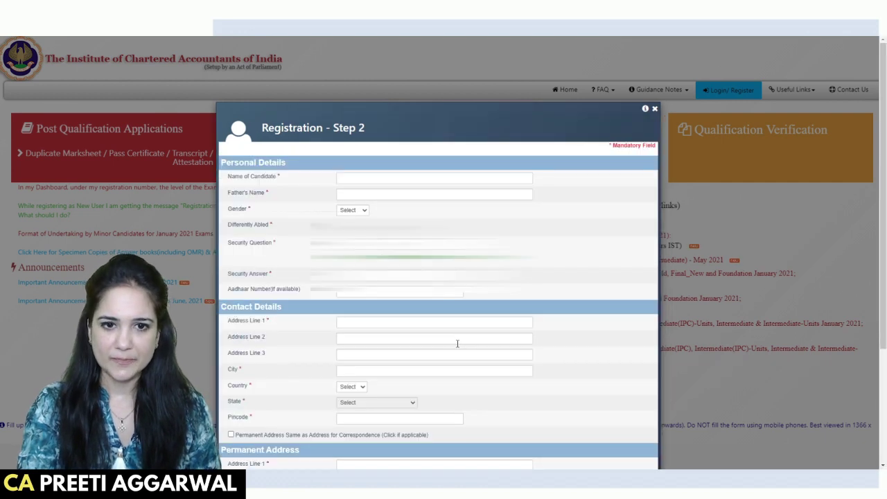
{"action": "scroll", "coordinate": [363, 150], "scroll_direction": "down", "scroll_amount": 1}
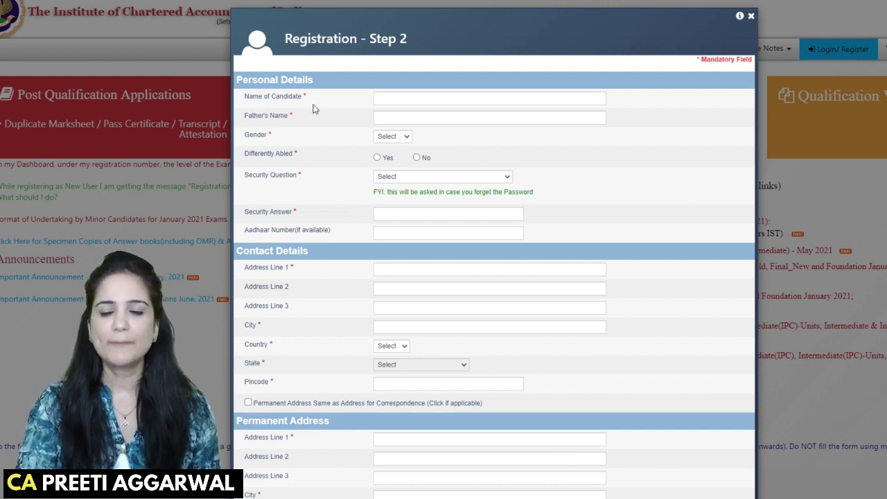
Enter the candidate's name and gender in the Step 2 form and save the details.
{"action": "left_click", "coordinate": [399, 101]}
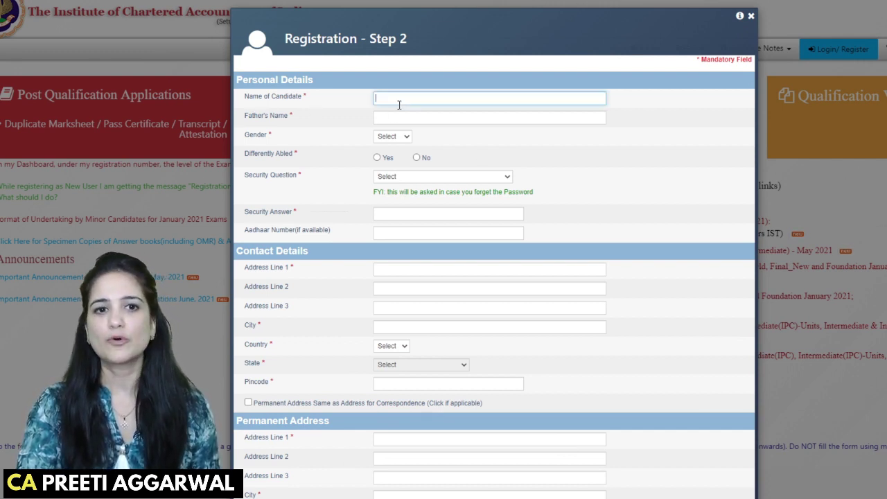
{"action": "left_click", "coordinate": [363, 116]}
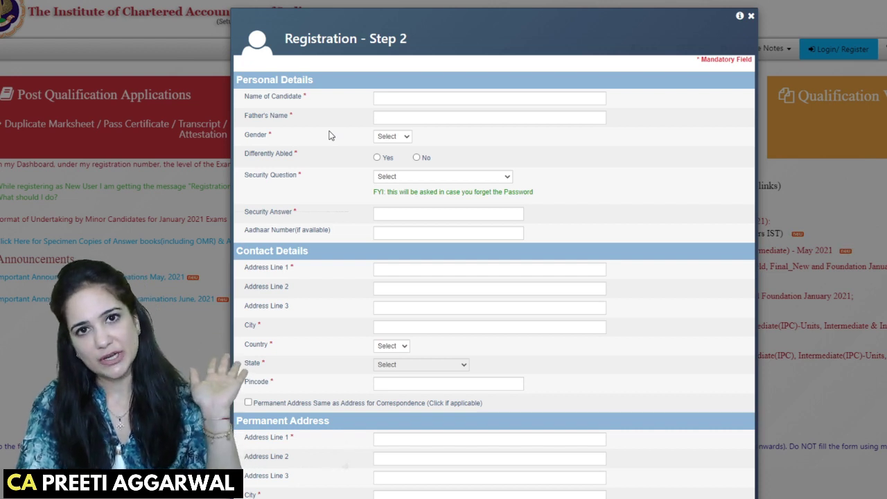
{"action": "left_click", "coordinate": [408, 142]}
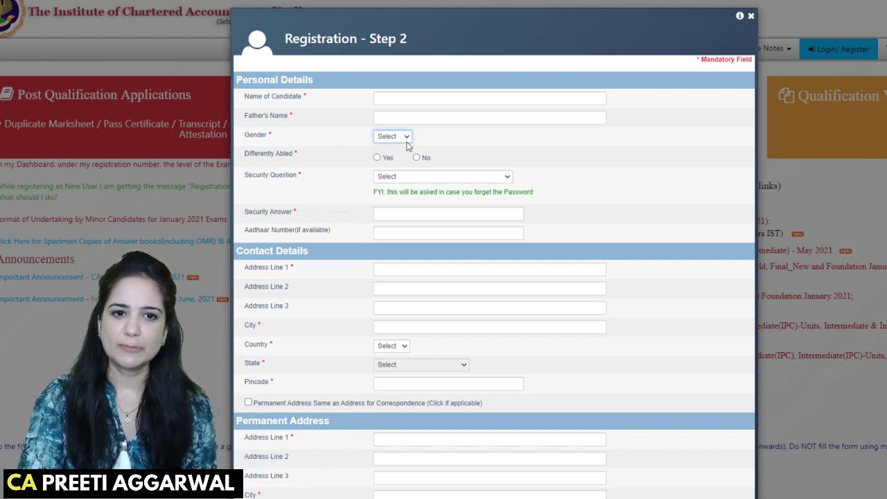
{"action": "left_click", "coordinate": [313, 137]}
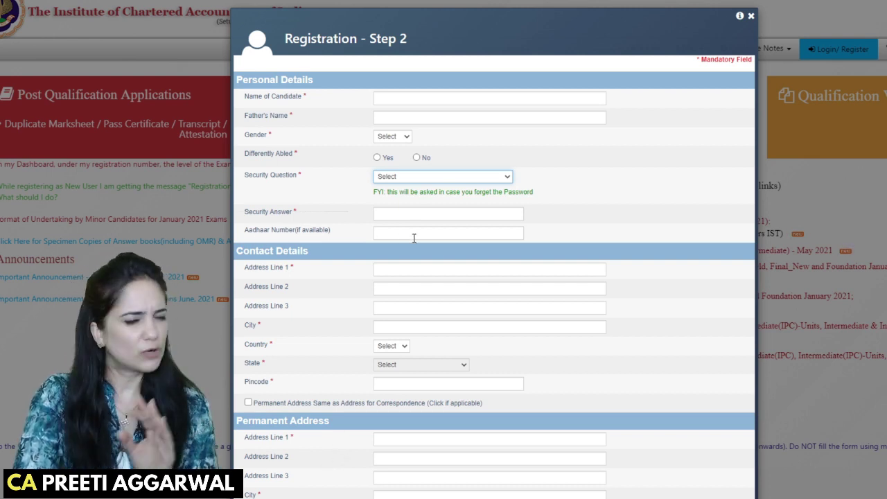
{"action": "scroll", "coordinate": [419, 238], "scroll_direction": "down", "scroll_amount": 2}
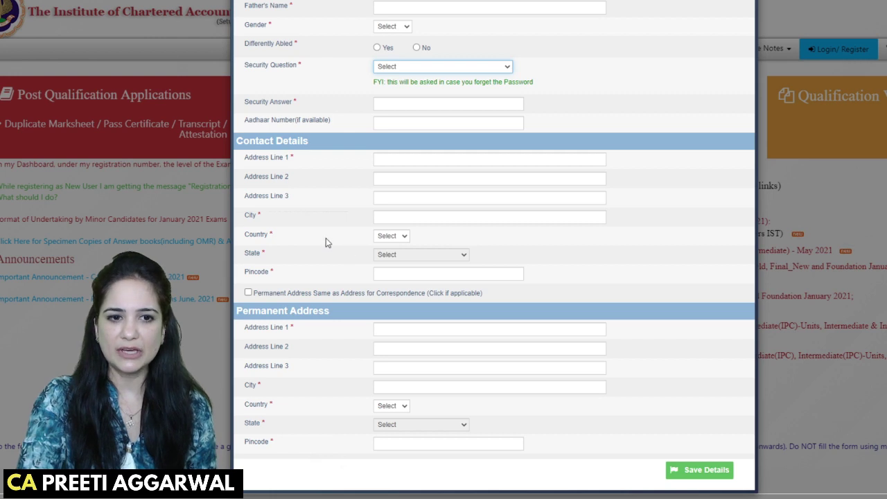
{"action": "scroll", "coordinate": [325, 266], "scroll_direction": "down", "scroll_amount": 1}
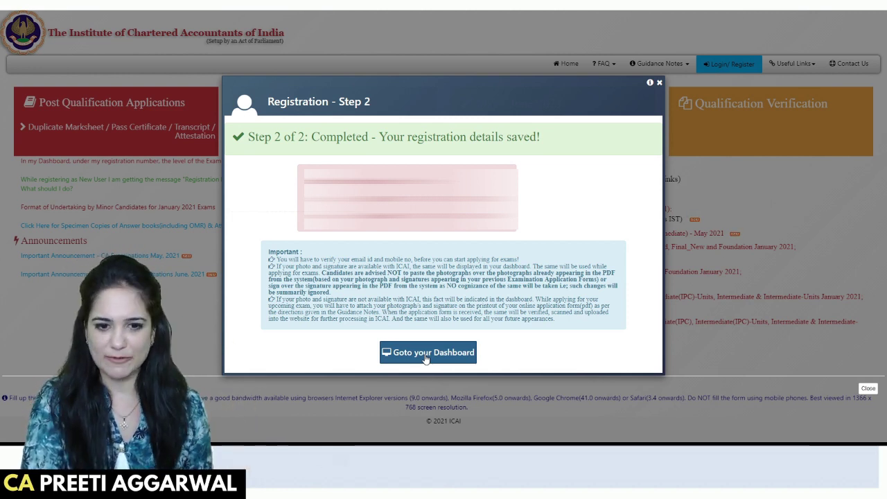
Go to the candidate dashboard from the registration completion dialog.
{"action": "left_click", "coordinate": [426, 353]}
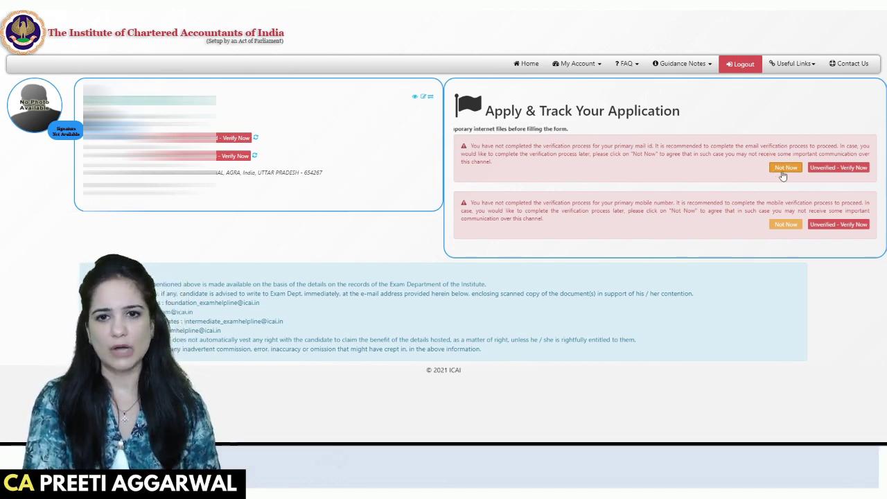
Defer the e-mail and mobile verification alerts and apply for Foundation June 2021.
{"action": "left_click", "coordinate": [783, 172]}
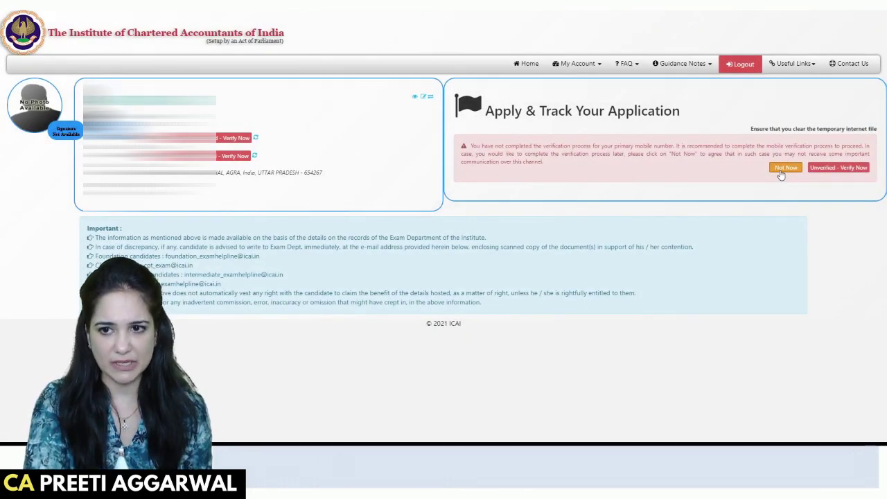
{"action": "left_click", "coordinate": [781, 172]}
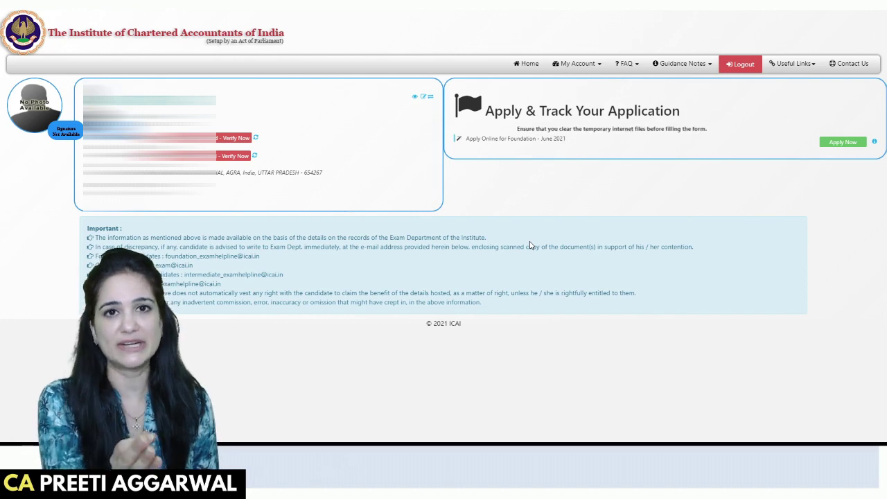
{"action": "left_click", "coordinate": [841, 144]}
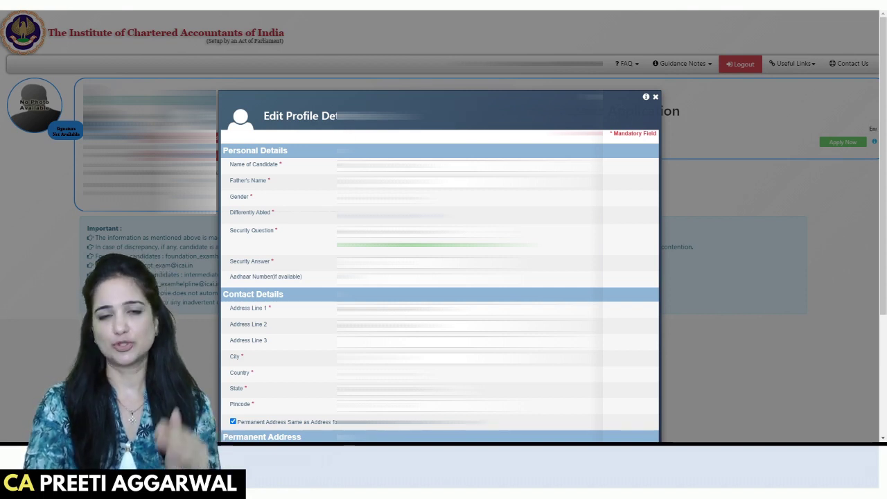
Keep the prefilled profile details and save them to continue the application.
{"action": "scroll", "coordinate": [440, 263], "scroll_direction": "down", "scroll_amount": 1}
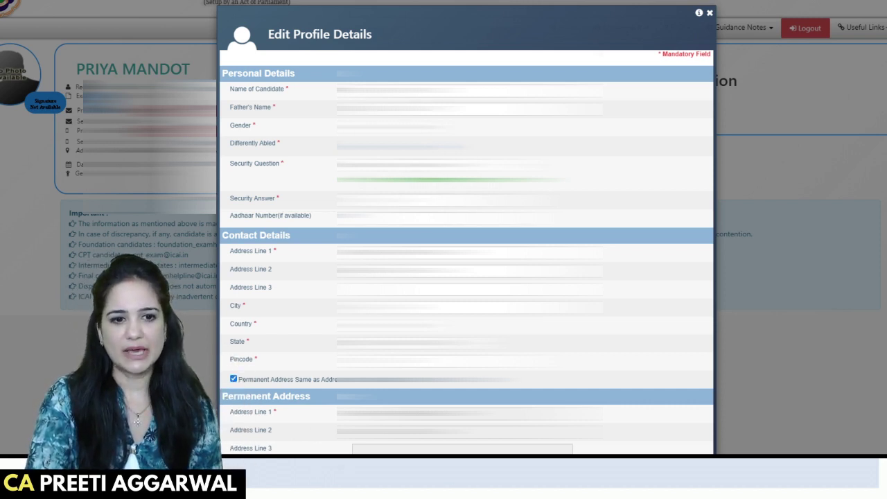
{"action": "scroll", "coordinate": [466, 229], "scroll_direction": "down", "scroll_amount": 3}
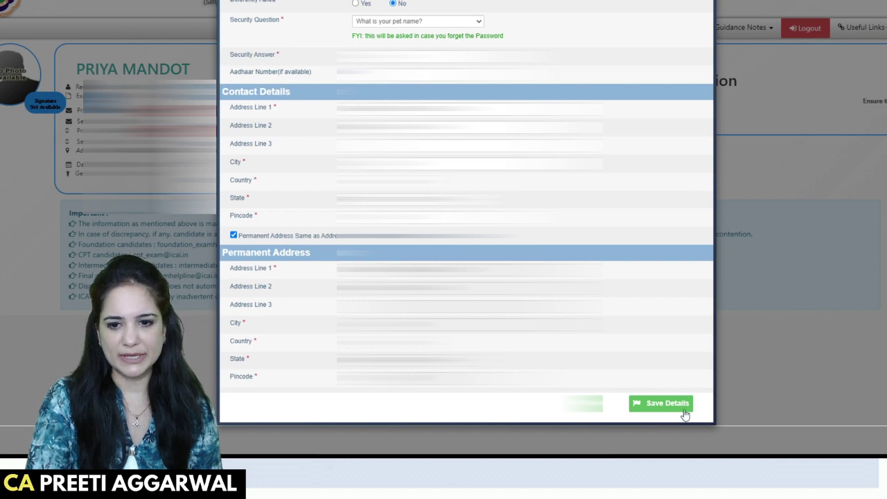
{"action": "left_click", "coordinate": [686, 406]}
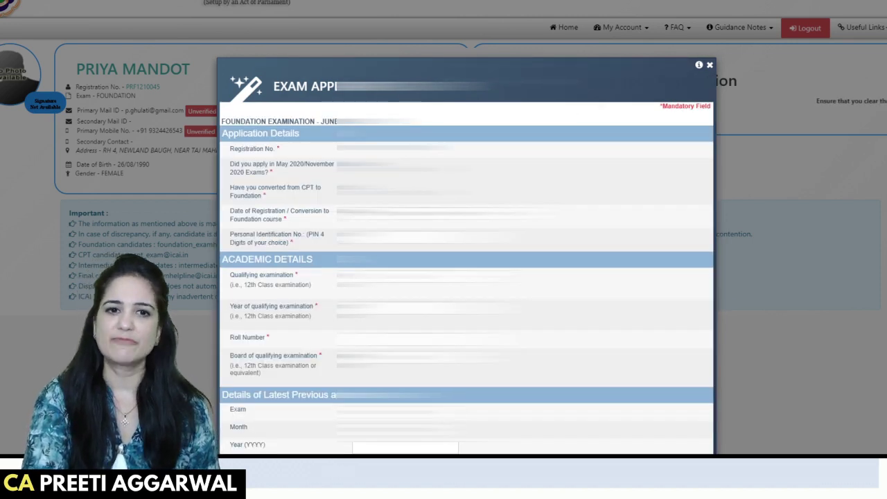
Leave the May/November 2020 exam application question answered No.
{"action": "scroll", "coordinate": [510, 82], "scroll_direction": "down", "scroll_amount": 2}
{"action": "scroll", "coordinate": [509, 82], "scroll_direction": "up", "scroll_amount": 1}
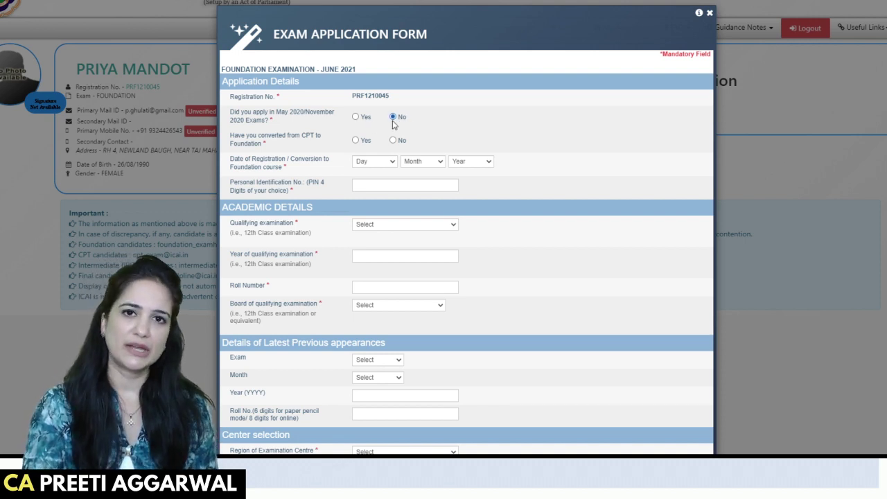
{"action": "left_click", "coordinate": [355, 116]}
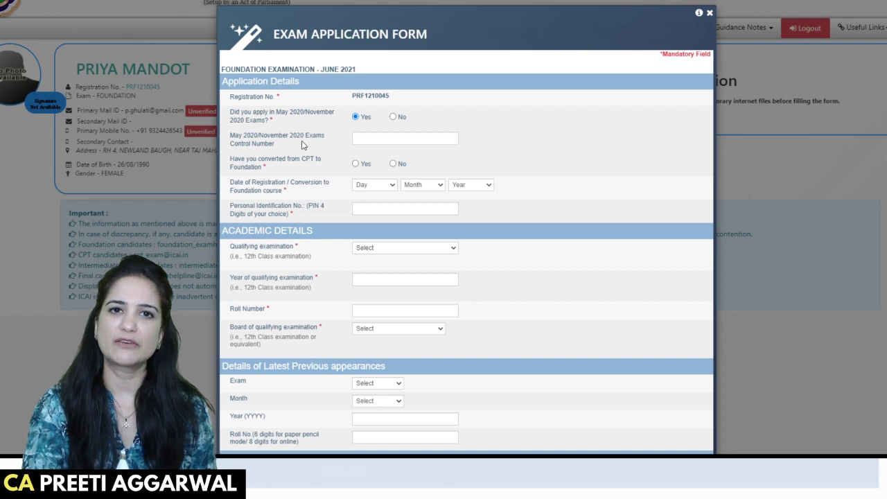
{"action": "left_click", "coordinate": [392, 117]}
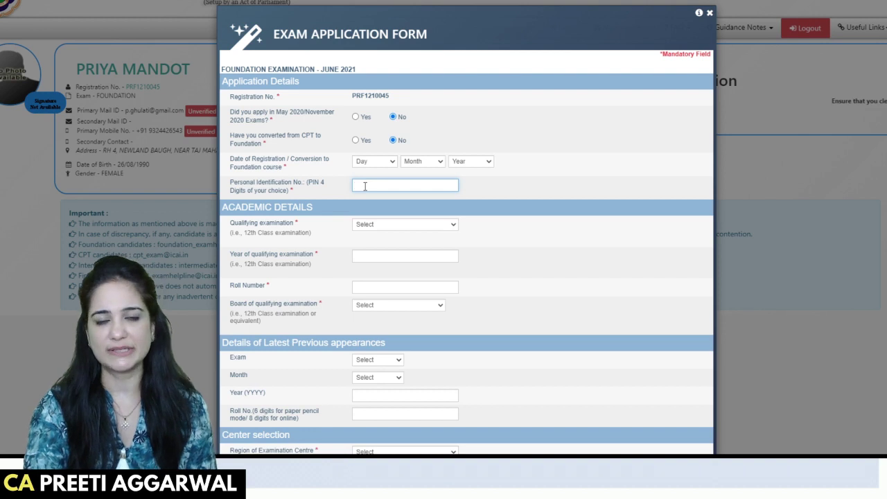
Set the qualifying examination status to Going to Appear.
{"action": "scroll", "coordinate": [309, 232], "scroll_direction": "down", "scroll_amount": 1}
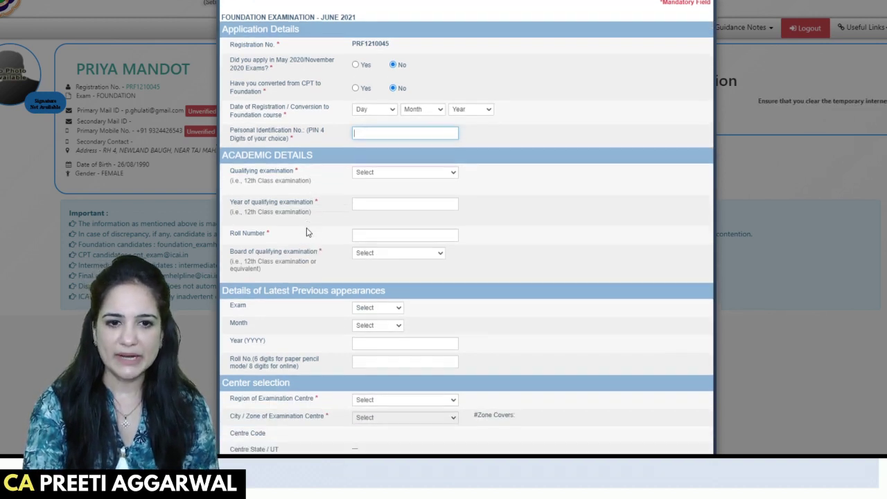
{"action": "scroll", "coordinate": [309, 232], "scroll_direction": "down", "scroll_amount": 1}
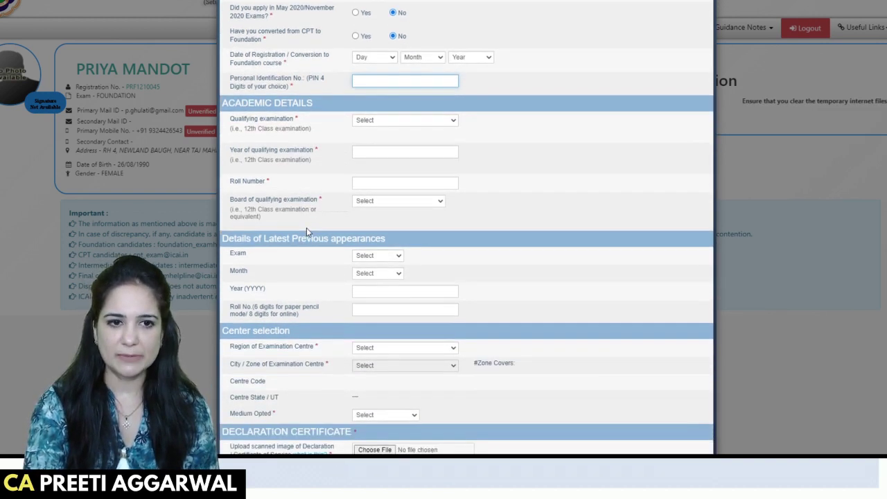
{"action": "left_click", "coordinate": [387, 129]}
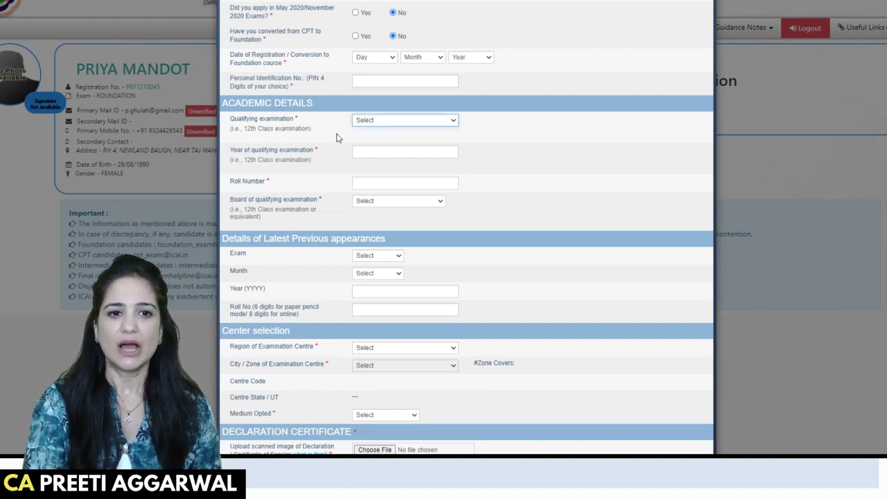
{"action": "left_click", "coordinate": [409, 161]}
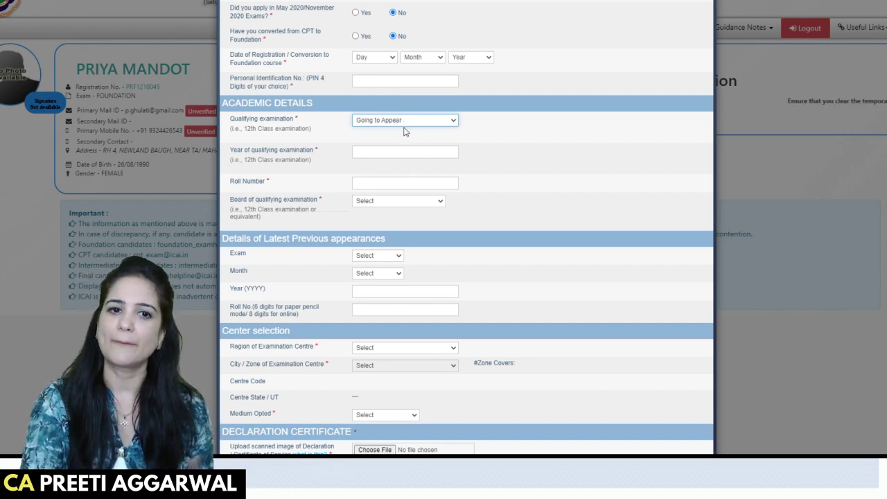
{"action": "left_click", "coordinate": [407, 146]}
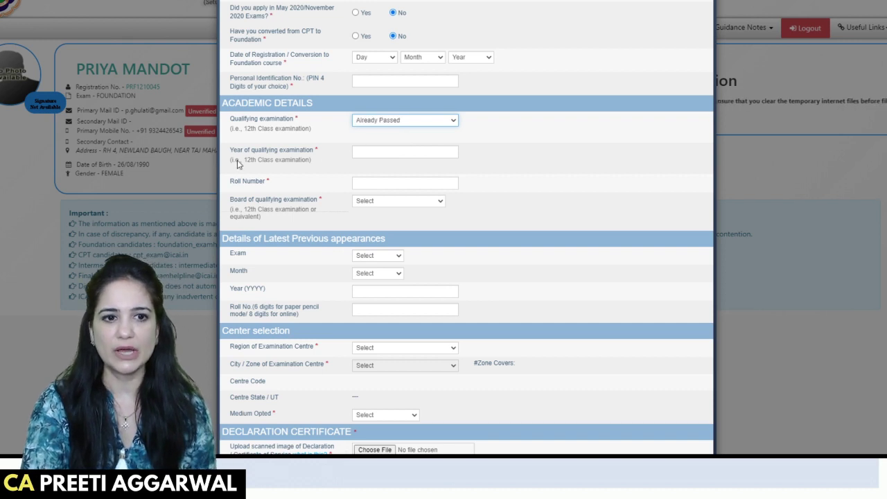
{"action": "left_click", "coordinate": [373, 155]}
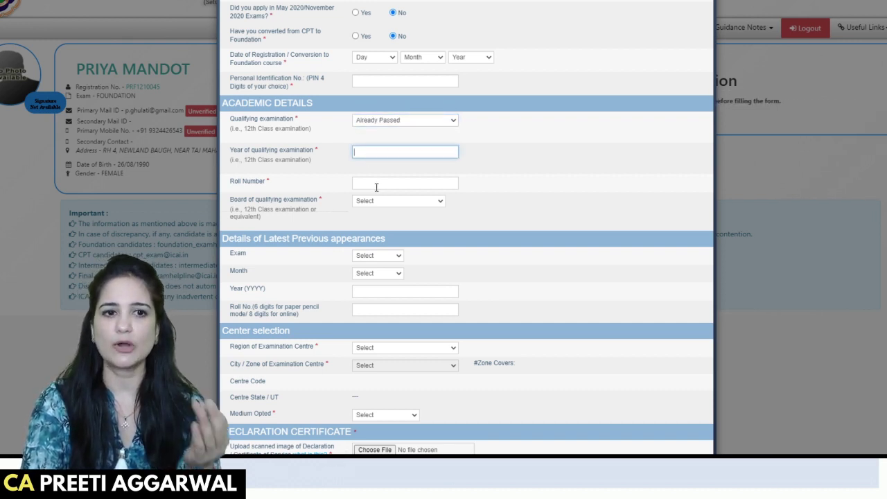
{"action": "left_click", "coordinate": [392, 124]}
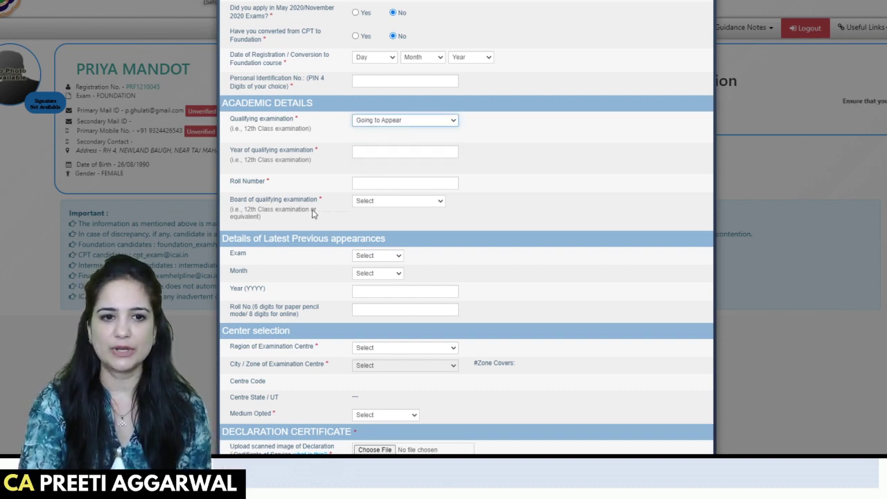
Set the qualifying board to State Board and the previous appearance exam to Foundation.
{"action": "left_click", "coordinate": [385, 205]}
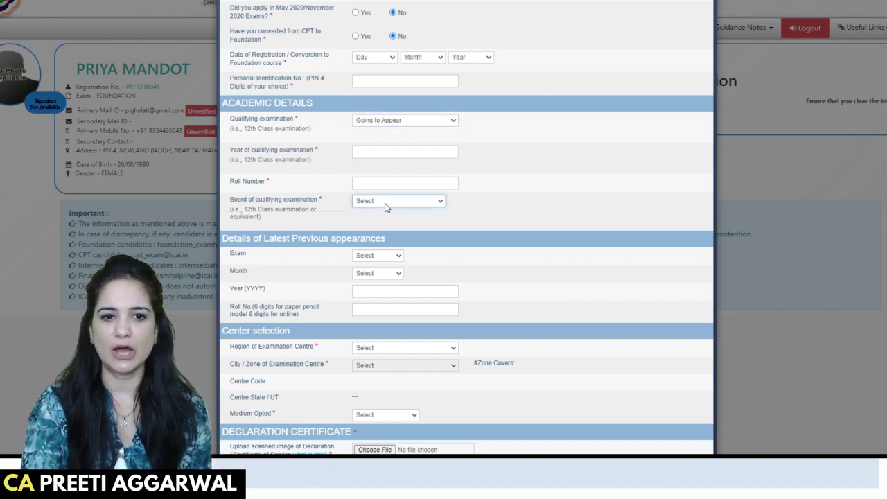
{"action": "left_click", "coordinate": [396, 239]}
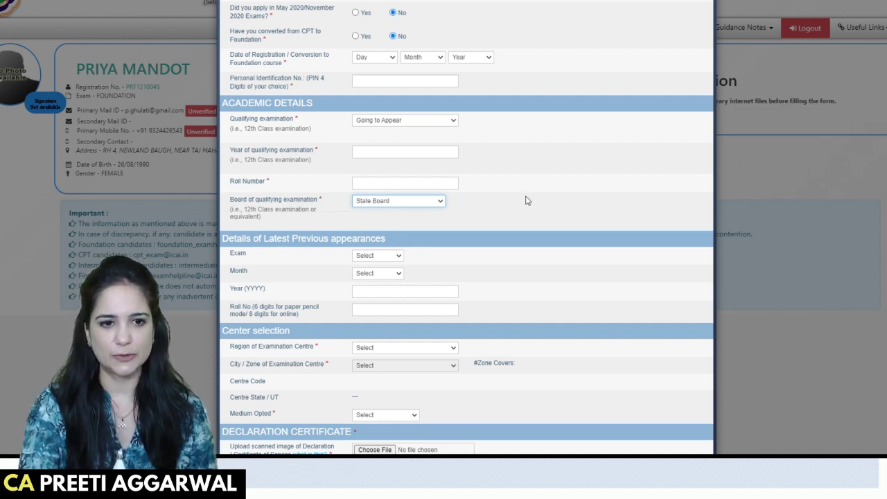
{"action": "scroll", "coordinate": [525, 197], "scroll_direction": "down", "scroll_amount": 2}
{"action": "left_click", "coordinate": [379, 166]}
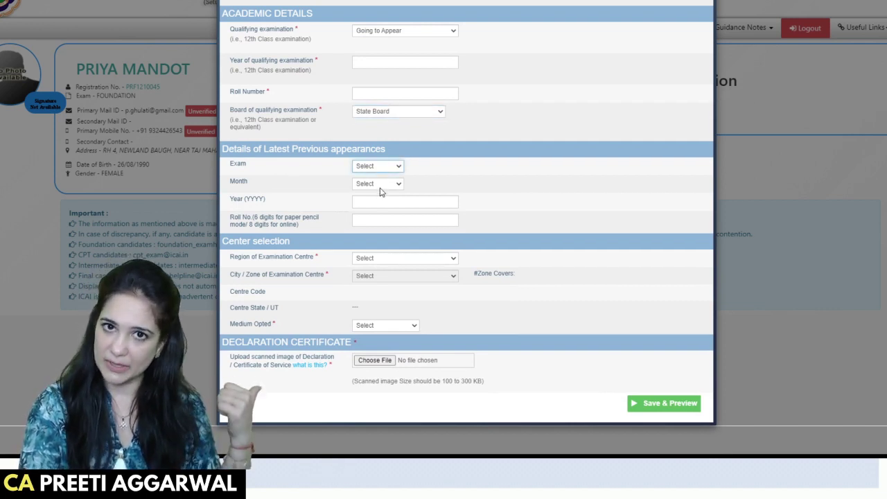
{"action": "left_click", "coordinate": [384, 199]}
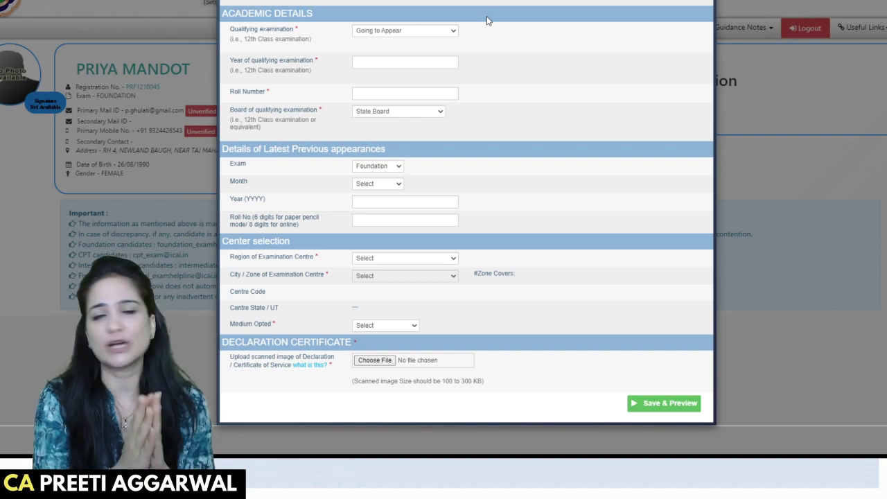
Choose Northern Region for the exam centre, leaving city unset, and English as medium.
{"action": "left_click", "coordinate": [428, 260]}
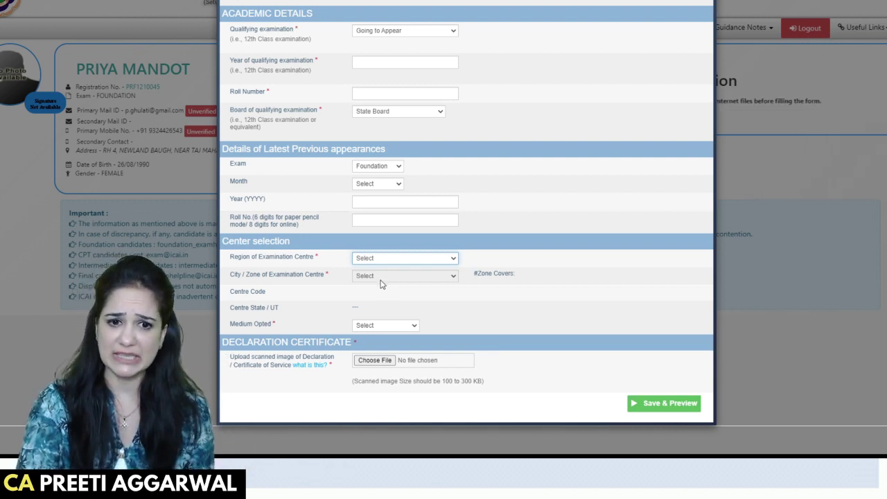
{"action": "left_click", "coordinate": [514, 262]}
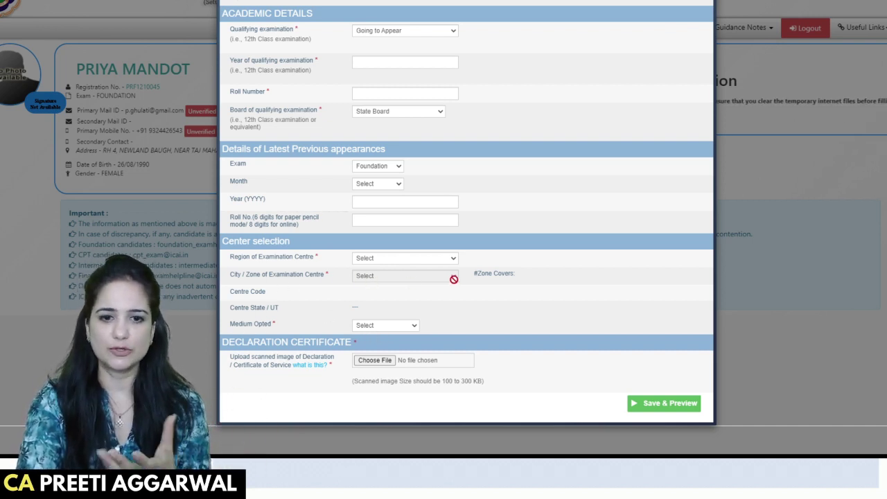
{"action": "left_click", "coordinate": [389, 261]}
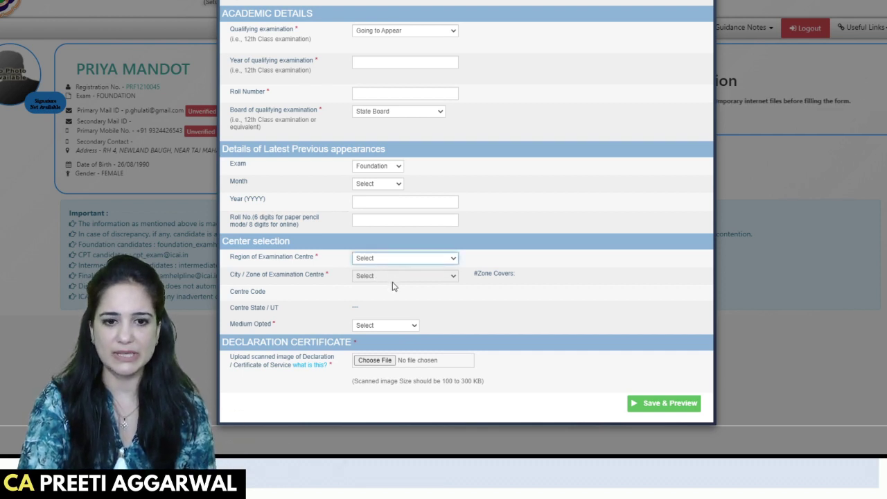
{"action": "left_click", "coordinate": [385, 282]}
{"action": "left_click", "coordinate": [383, 283]}
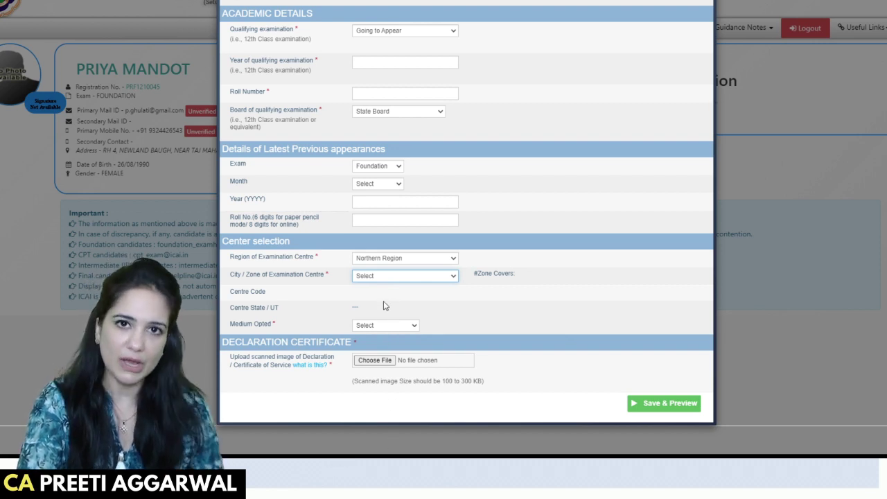
{"action": "left_click", "coordinate": [551, 257]}
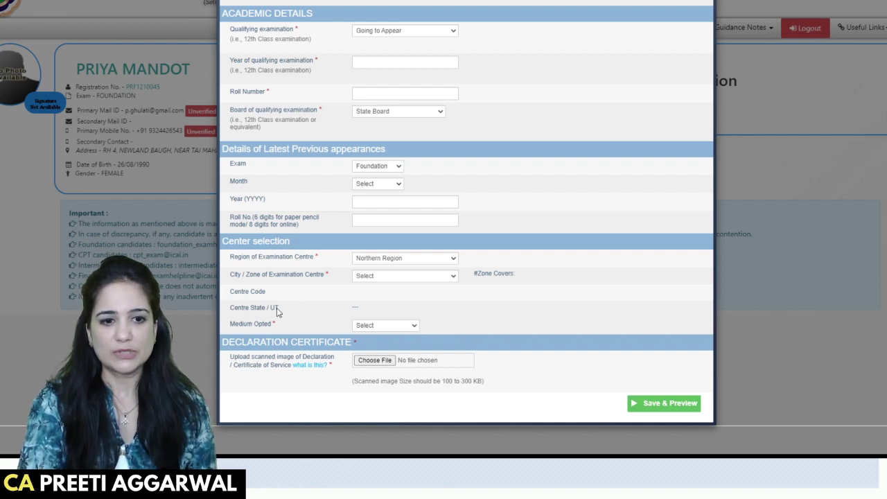
{"action": "left_click", "coordinate": [377, 328]}
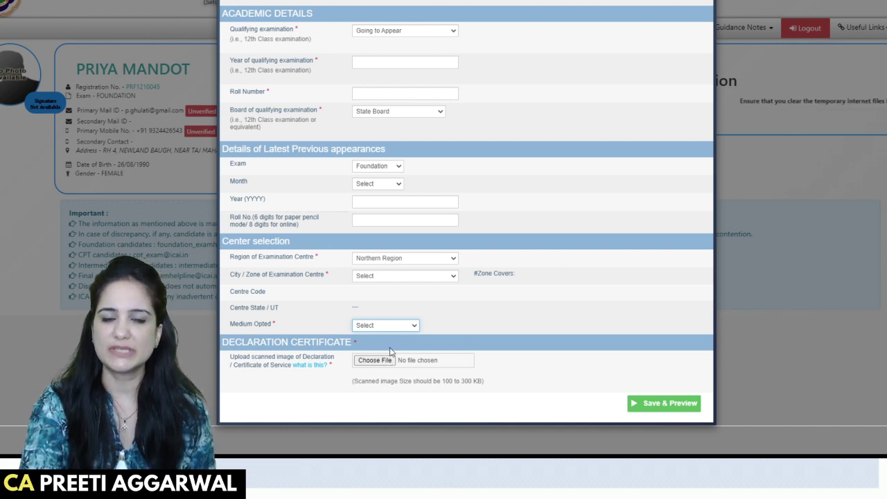
{"action": "key", "text": "Down"}
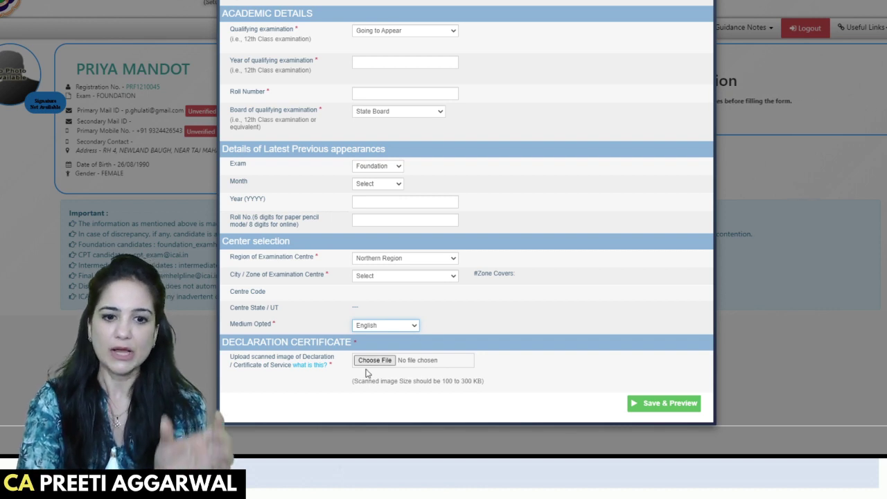
Save and preview the application, agree to the declaration, and confirm the final submission.
{"action": "left_click", "coordinate": [661, 405]}
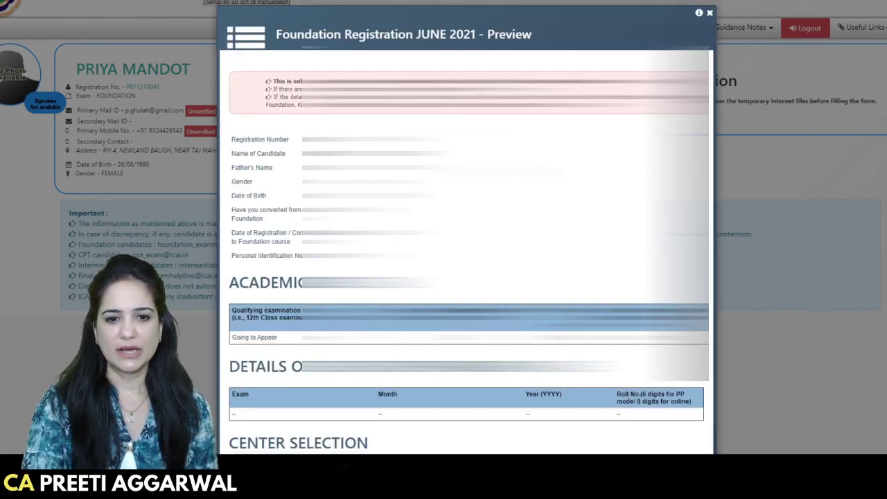
{"action": "scroll", "coordinate": [495, 168], "scroll_direction": "down", "scroll_amount": 15}
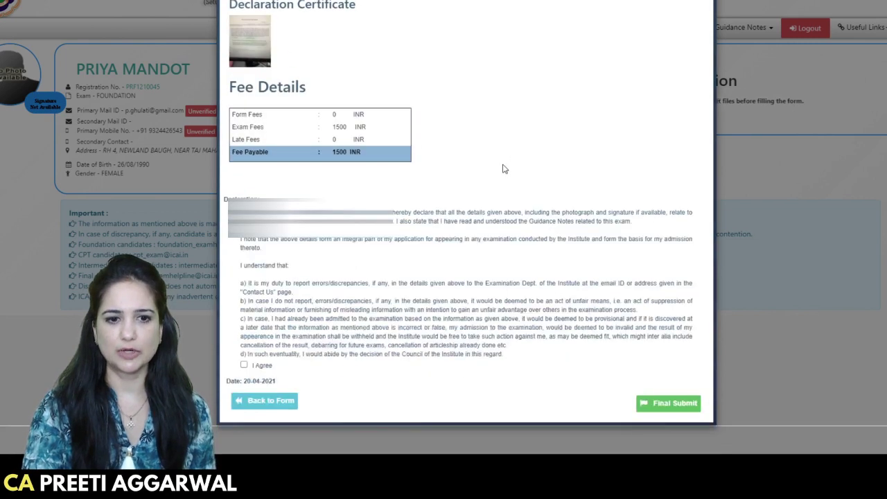
{"action": "left_click", "coordinate": [665, 407]}
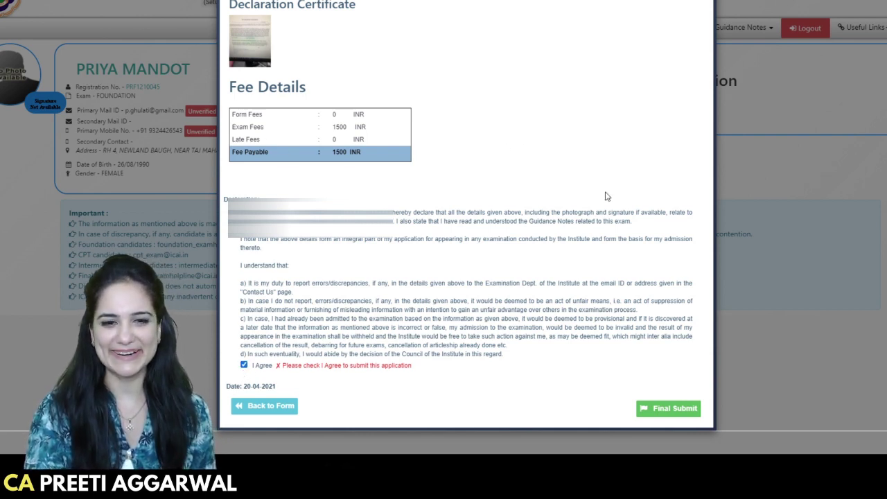
{"action": "left_click", "coordinate": [667, 415]}
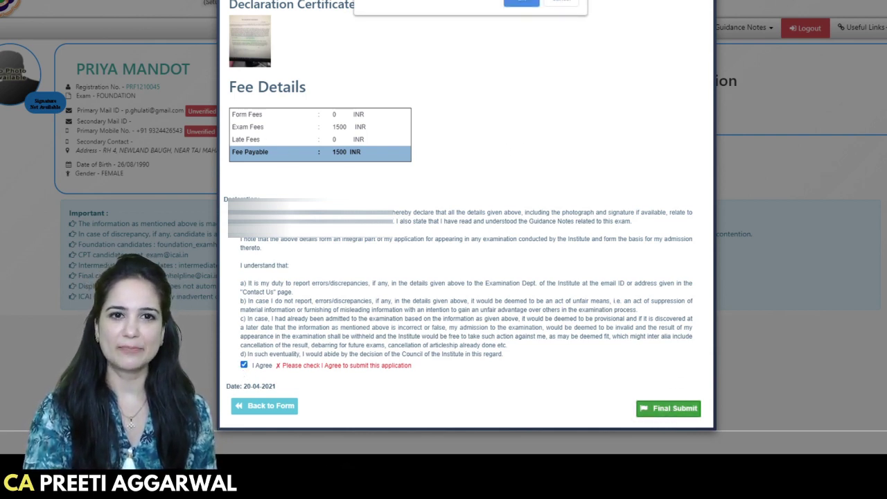
{"action": "left_click", "coordinate": [523, 2]}
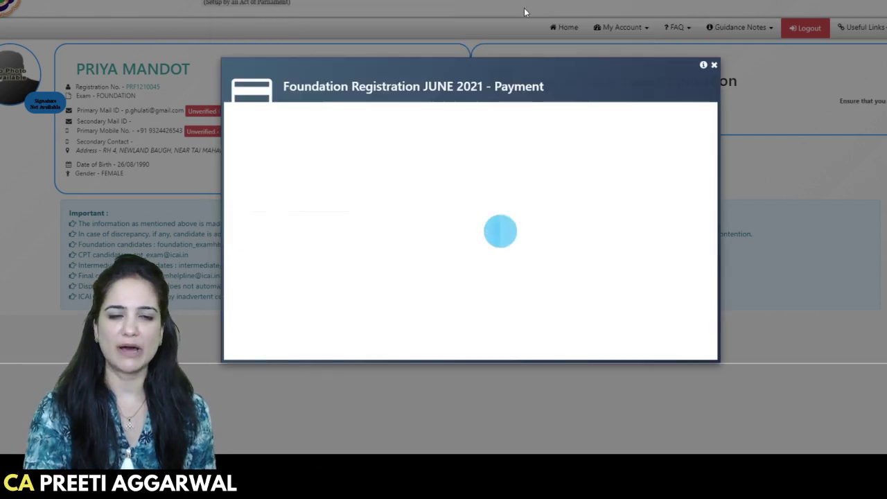